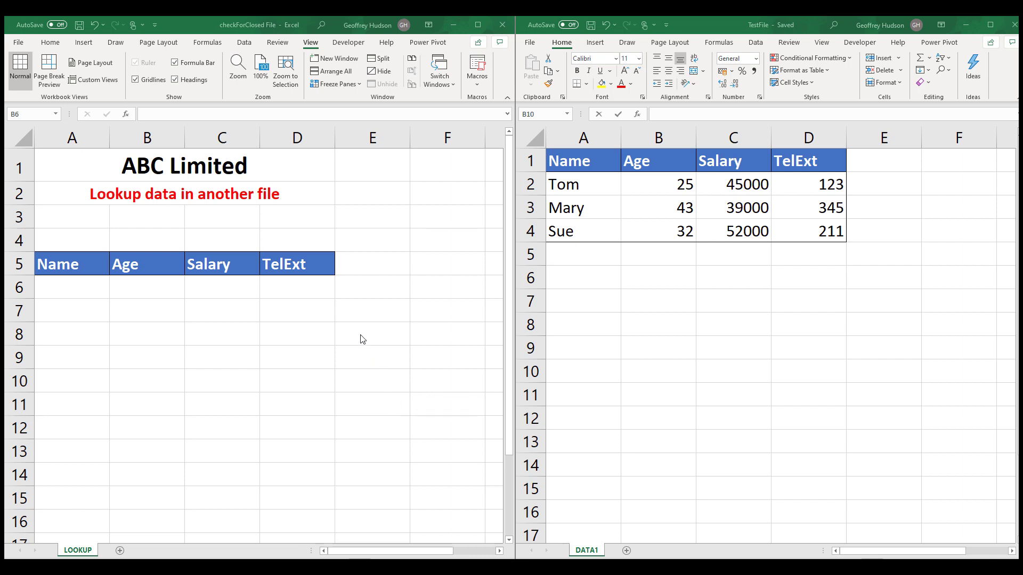
# Begin B6's formula as =vlookup(A6, referencing TestFile's DATA1 range $A$2:$D$4
pyautogui.hotkey('alt', 'Tab')
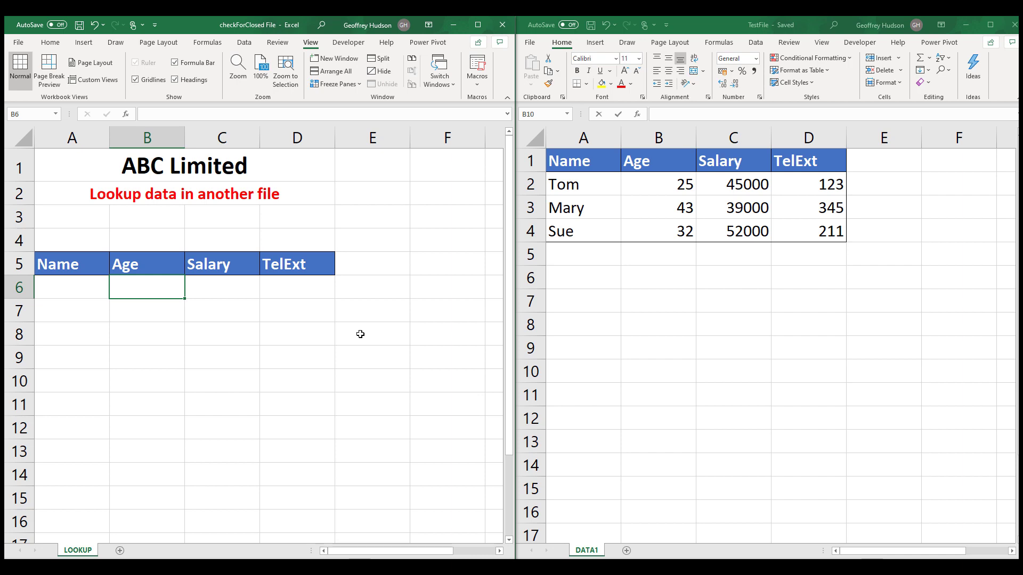
pyautogui.click(360, 335)
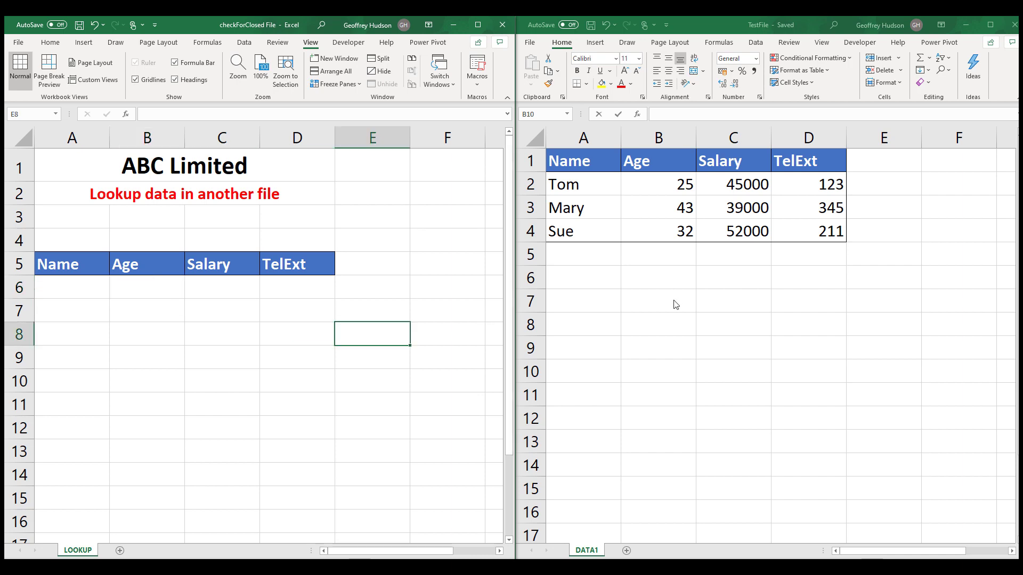
pyautogui.hotkey('alt', 'Tab')
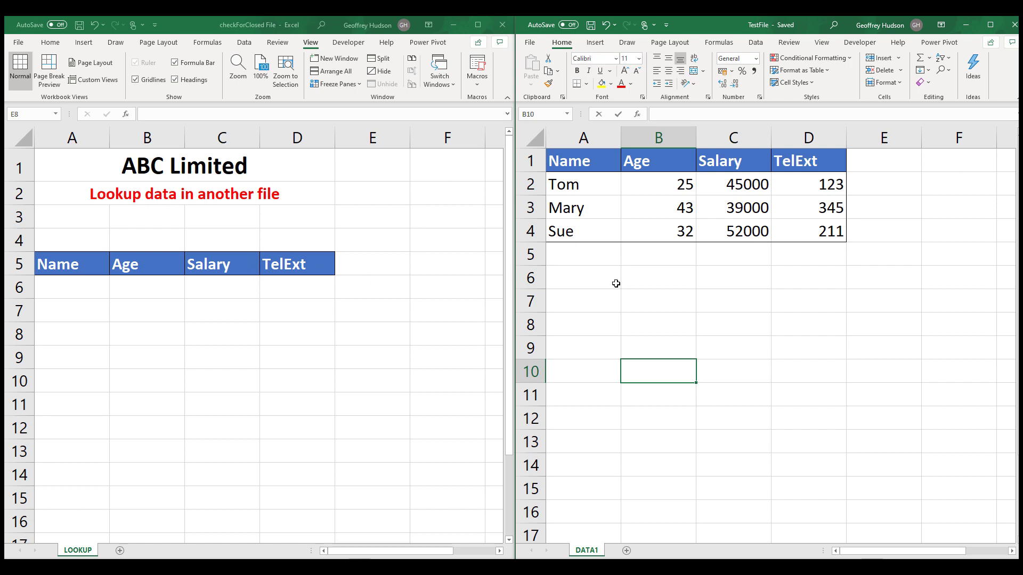
pyautogui.click(148, 286)
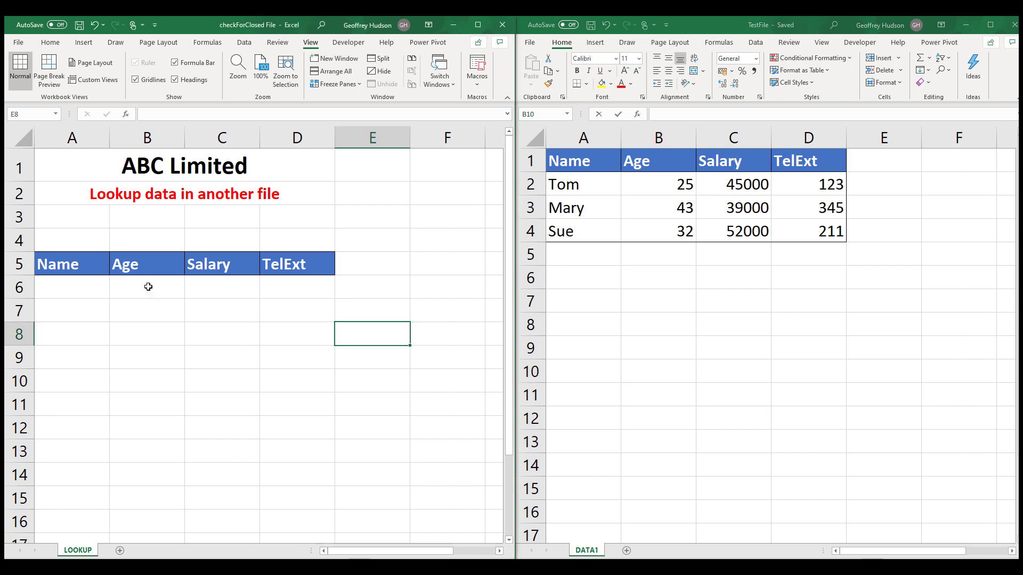
pyautogui.click(148, 287)
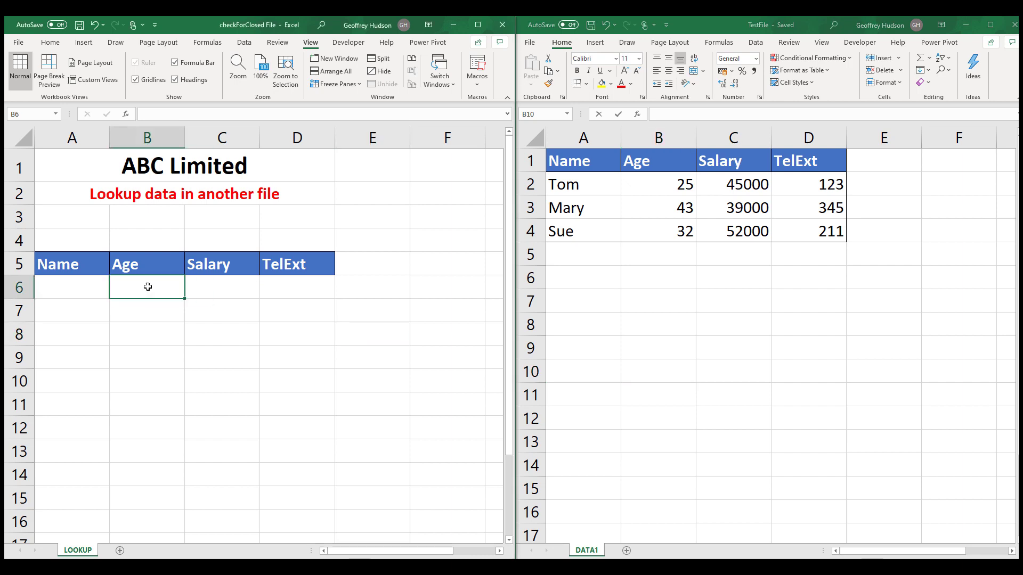
pyautogui.write('=')
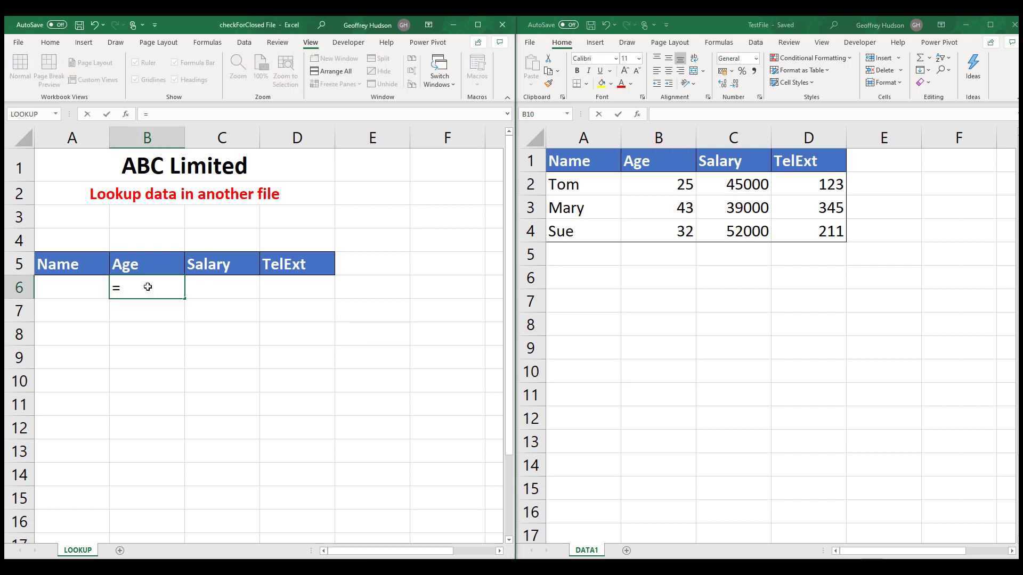
pyautogui.write('vlookup')
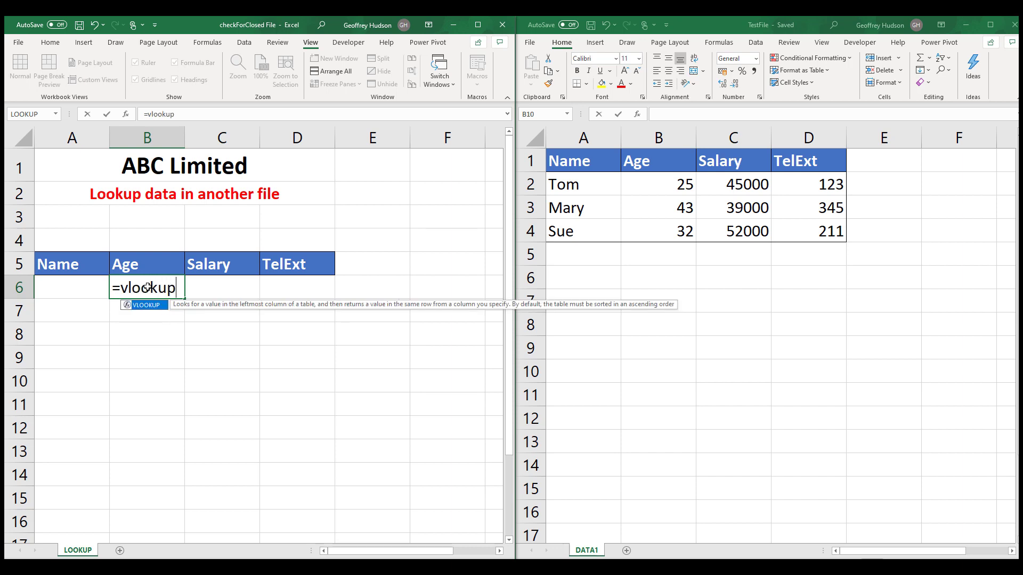
pyautogui.write('(')
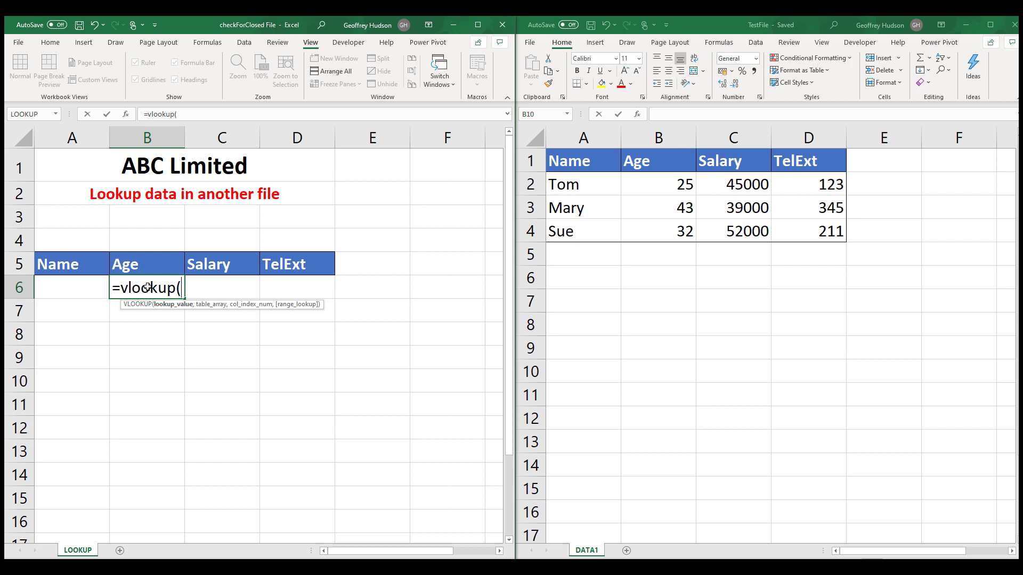
pyautogui.click(72, 287)
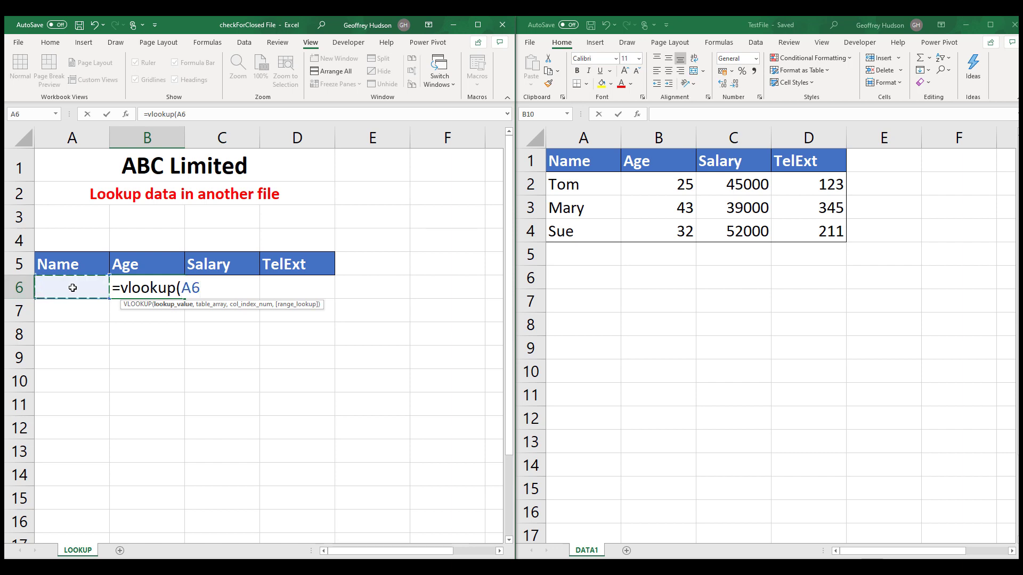
pyautogui.write(',')
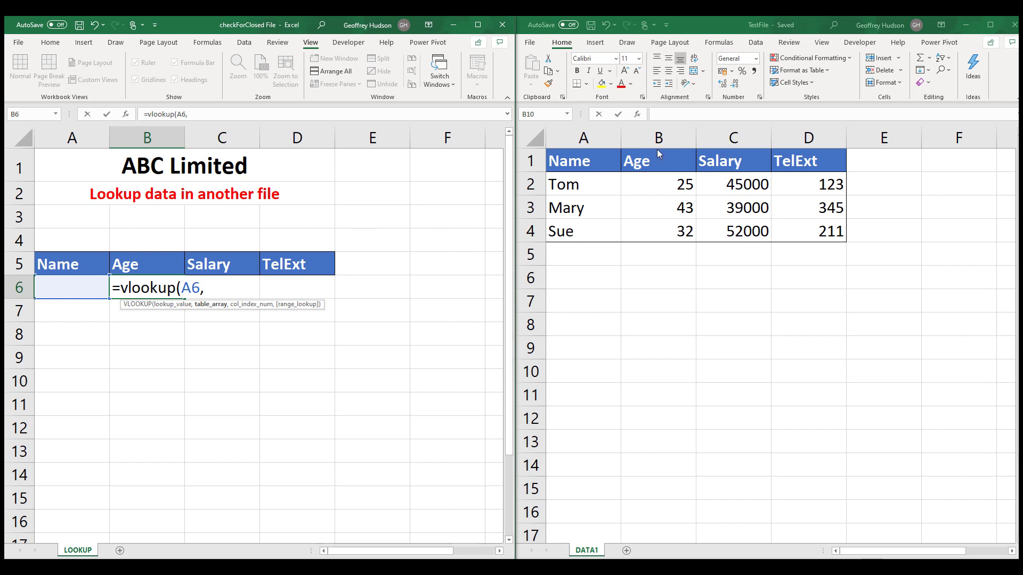
pyautogui.moveTo(568, 184); pyautogui.dragTo(814, 236)
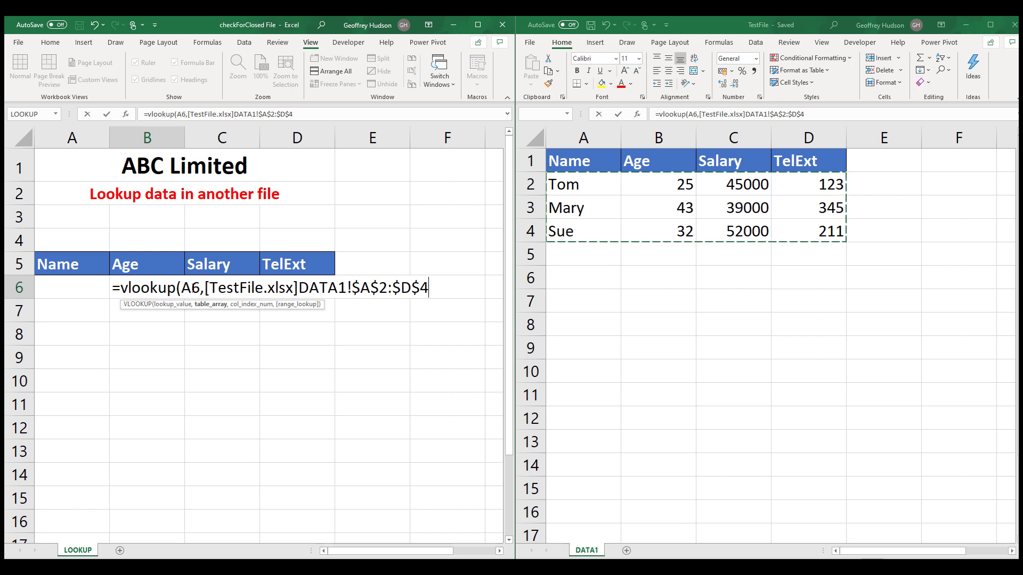
# Make the lookup value $A$6 and complete B6's VLOOKUP with column 2 and FALSE
pyautogui.click(191, 287)
pyautogui.doubleClick(190, 288)
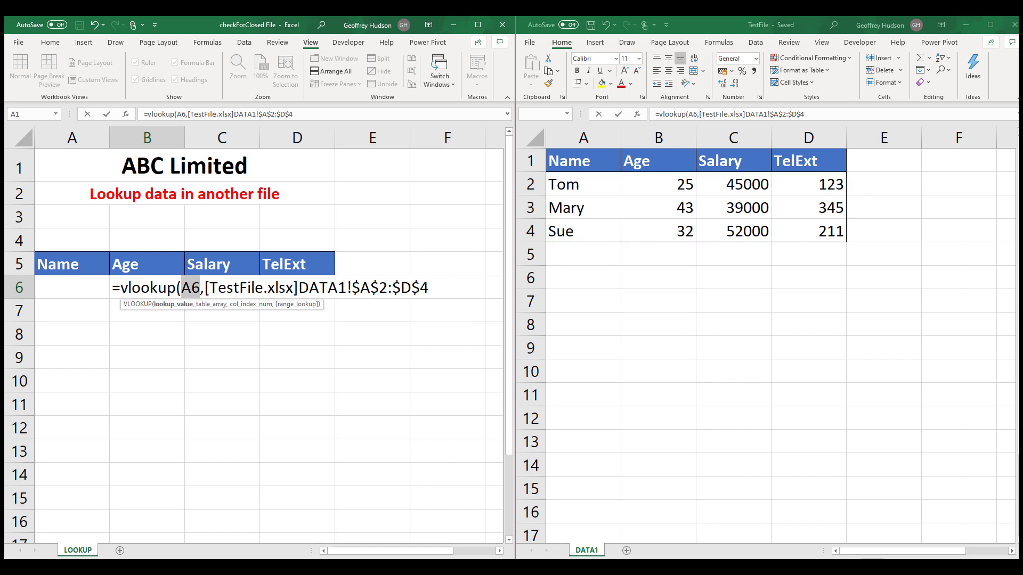
pyautogui.press('F4')
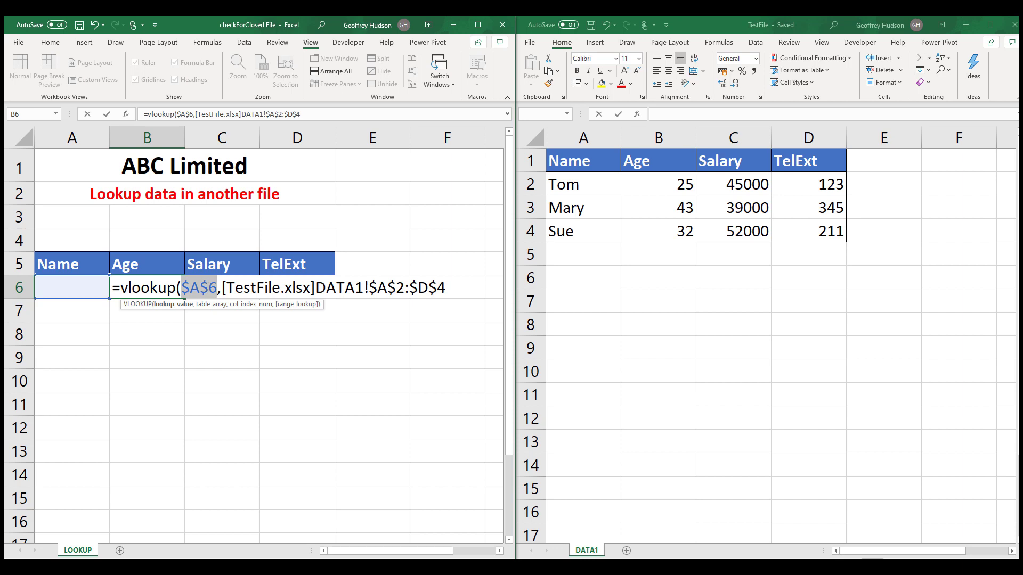
pyautogui.click(458, 288)
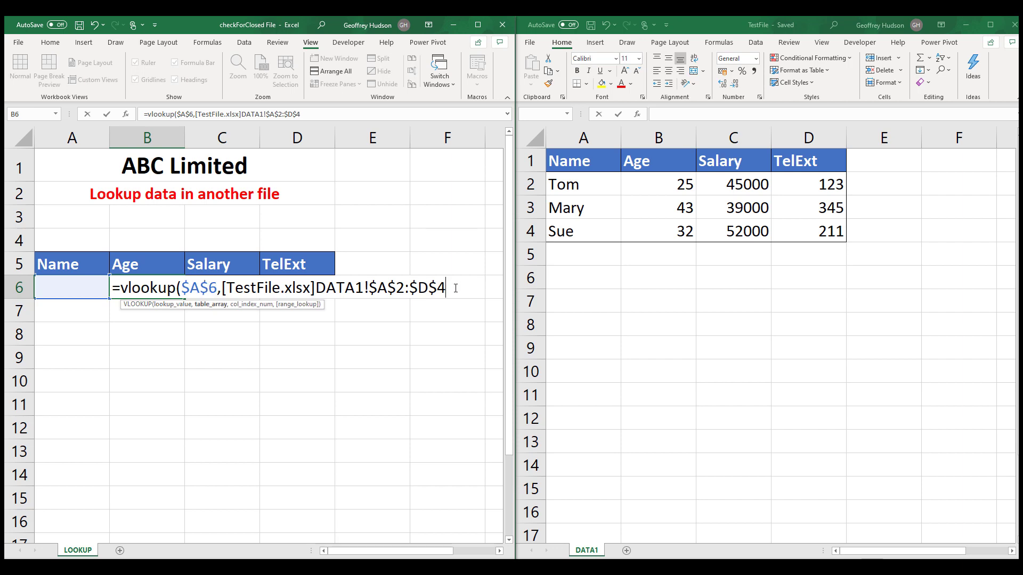
pyautogui.write(',2')
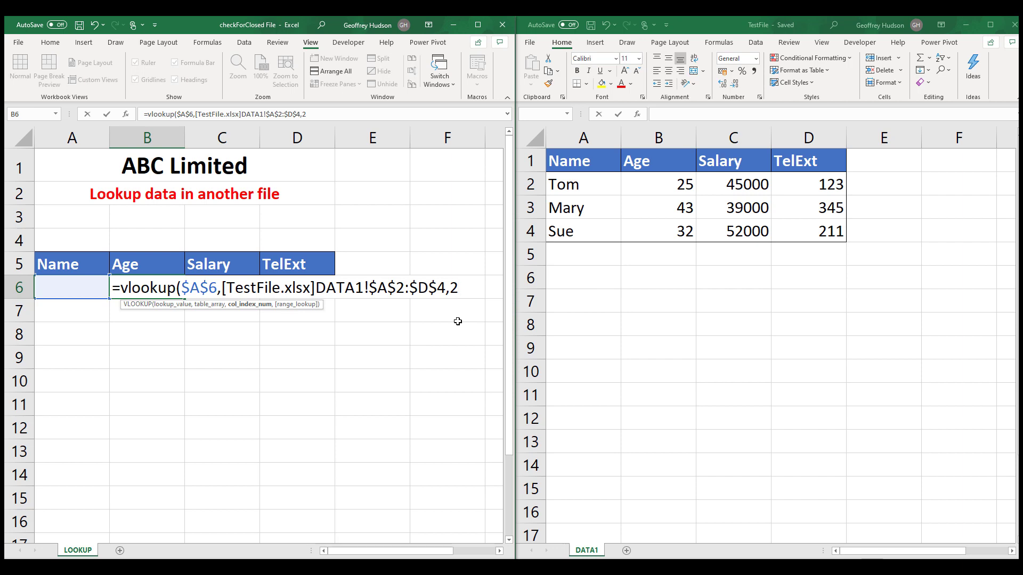
pyautogui.write(',')
pyautogui.write('f')
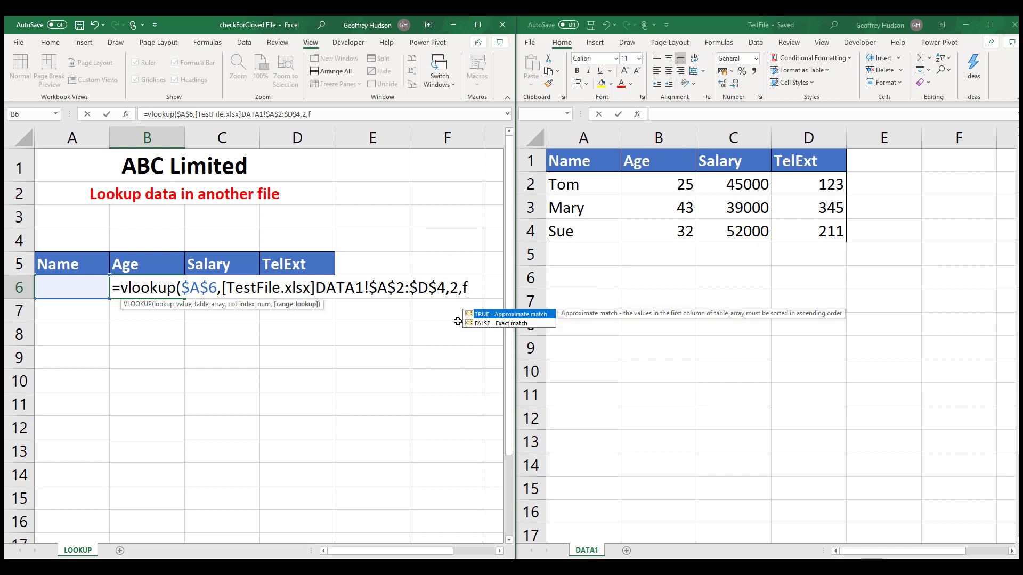
pyautogui.write('alse)')
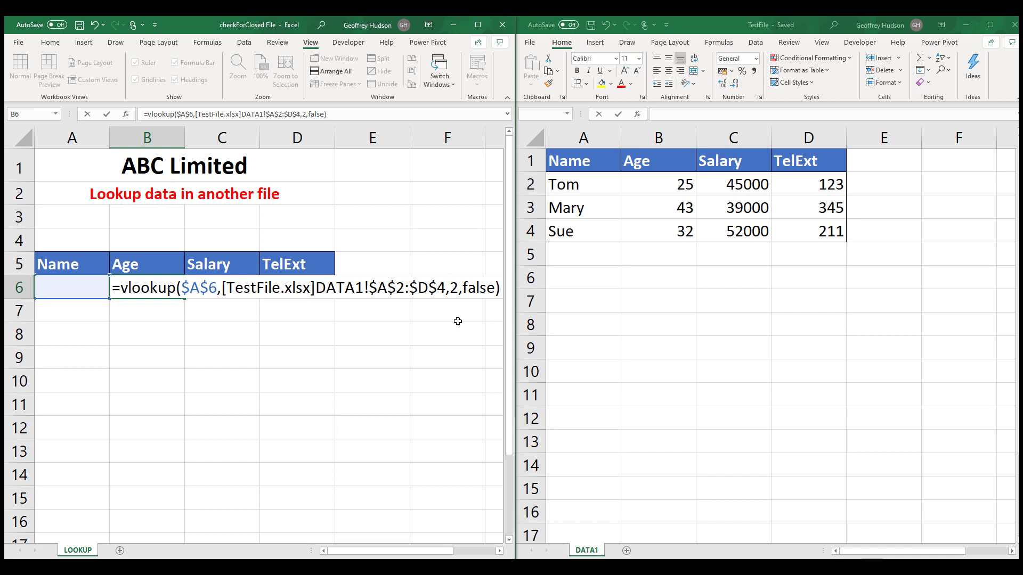
pyautogui.press('Return')
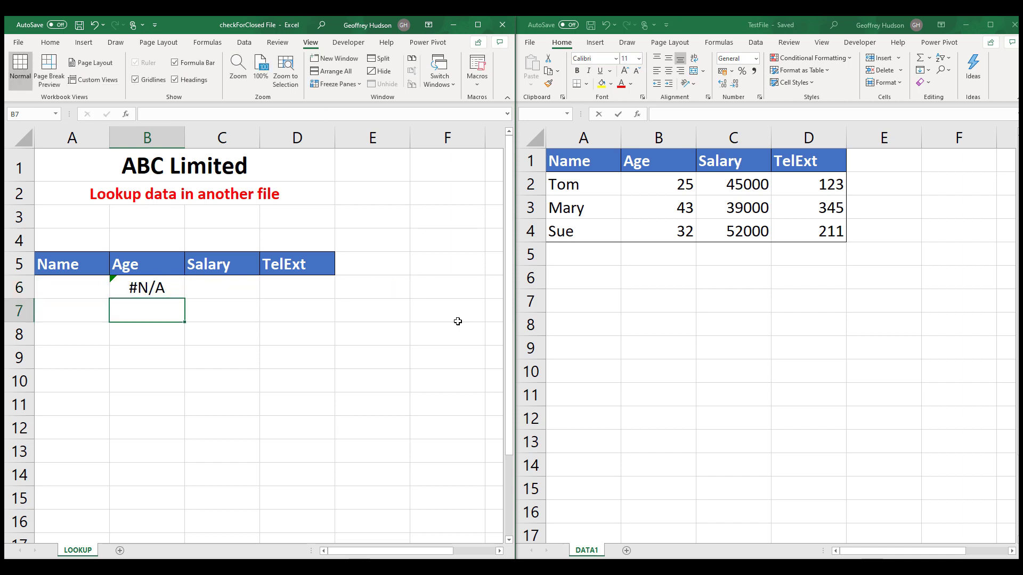
# Enter an employee name in A6 and copy the B6 lookup across into C6 and D6
pyautogui.click(67, 289)
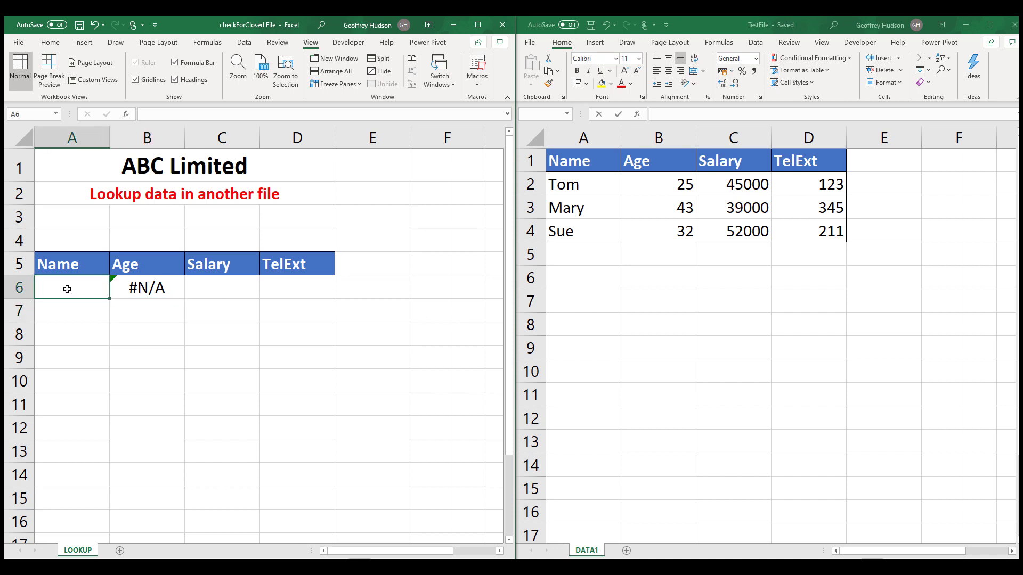
pyautogui.write('Mary')
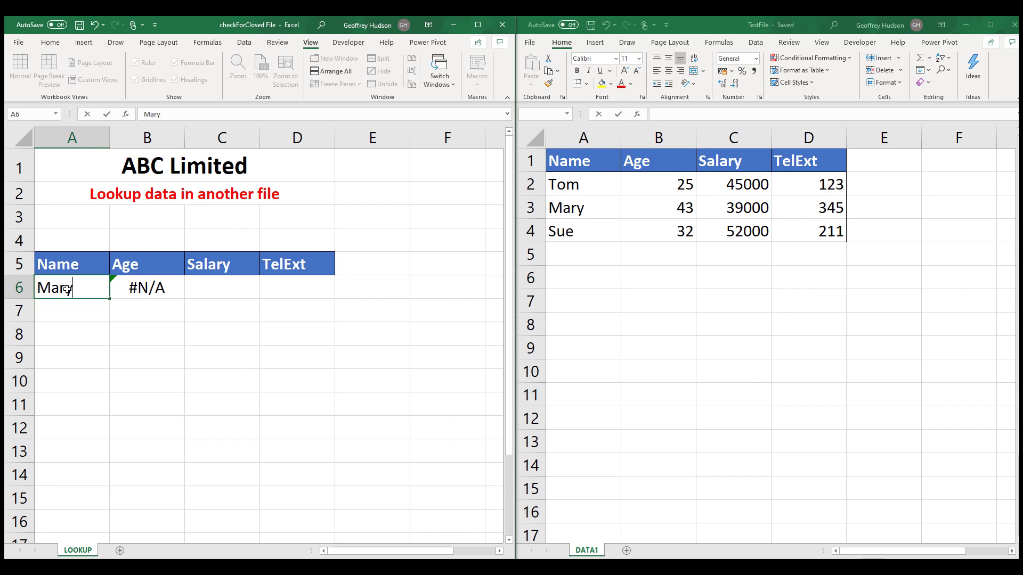
pyautogui.press('Return')
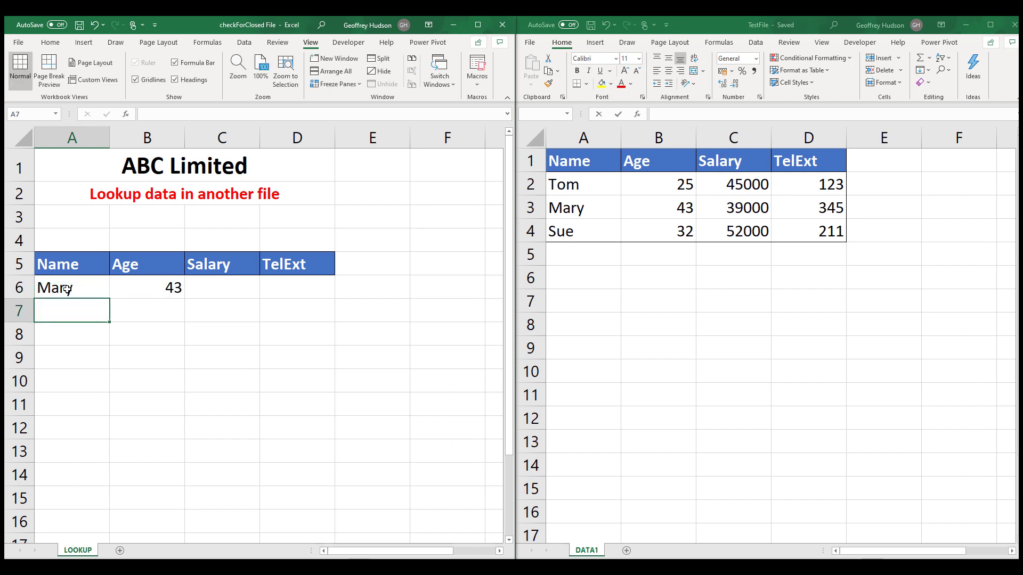
pyautogui.click(157, 288)
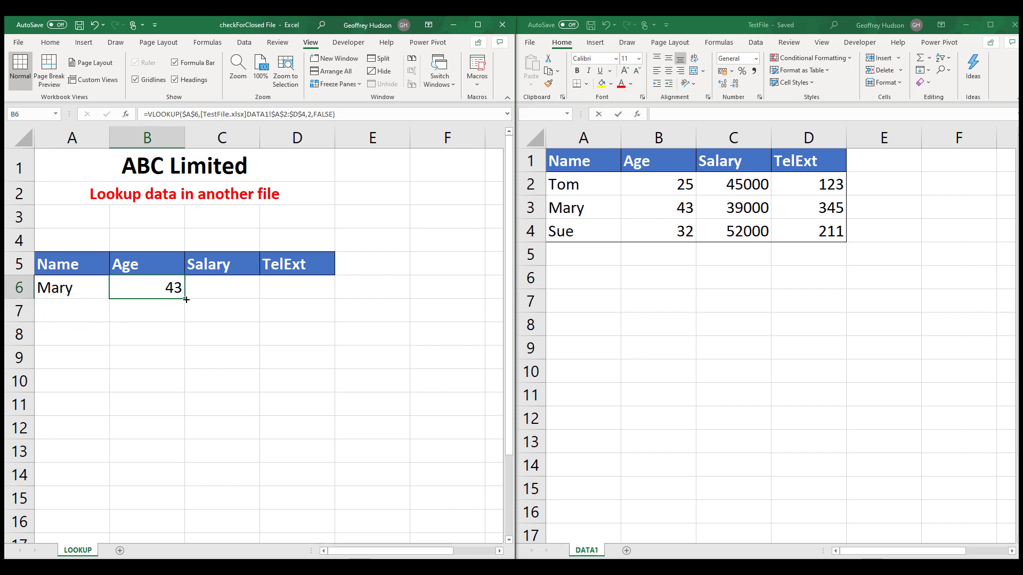
pyautogui.moveTo(186, 299); pyautogui.dragTo(307, 297)
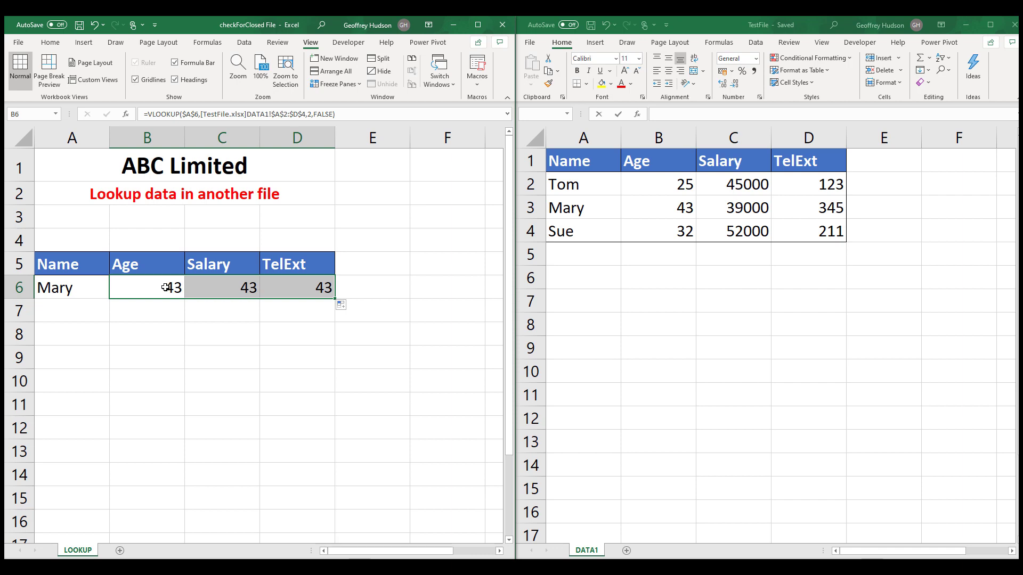
# Change the column index to 3 in C6 and 4 in D6 for Salary and TelExt
pyautogui.click(244, 290)
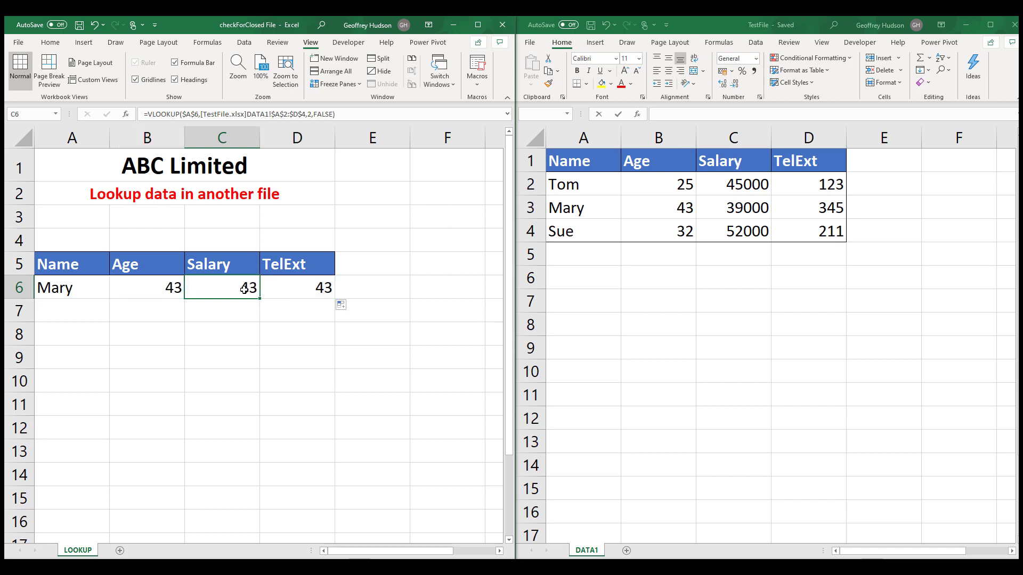
pyautogui.doubleClick(309, 114)
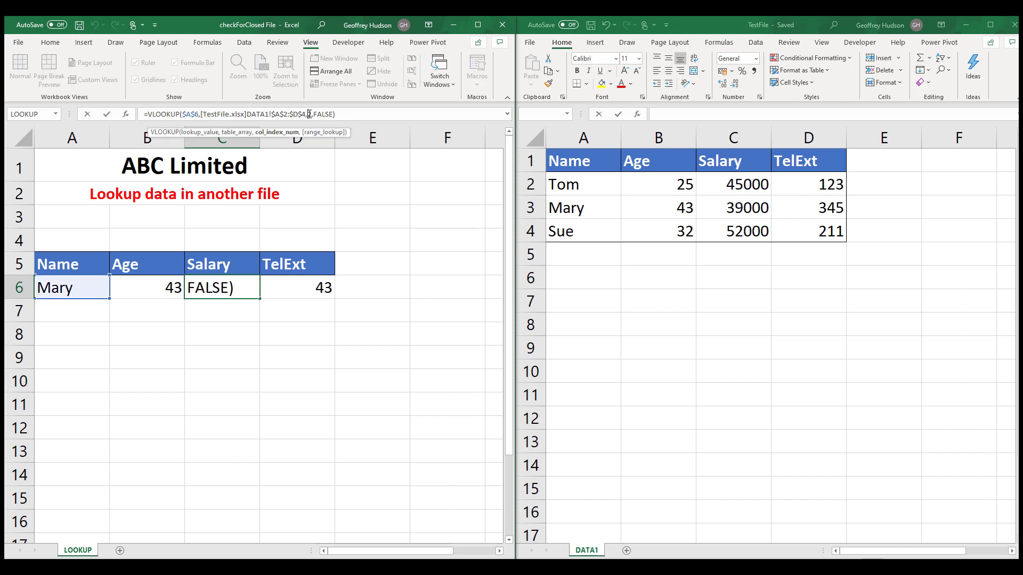
pyautogui.write('3')
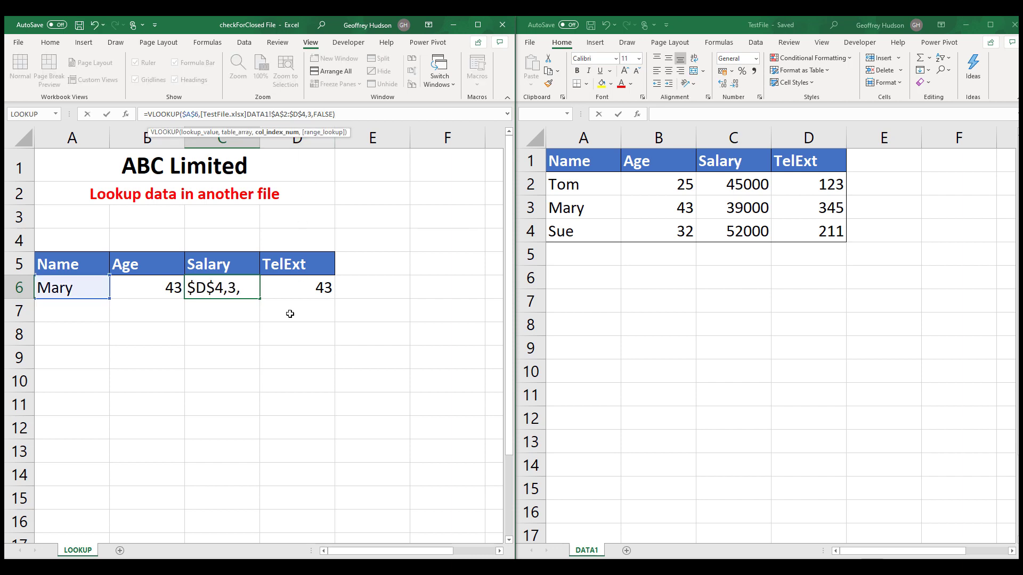
pyautogui.click(293, 288)
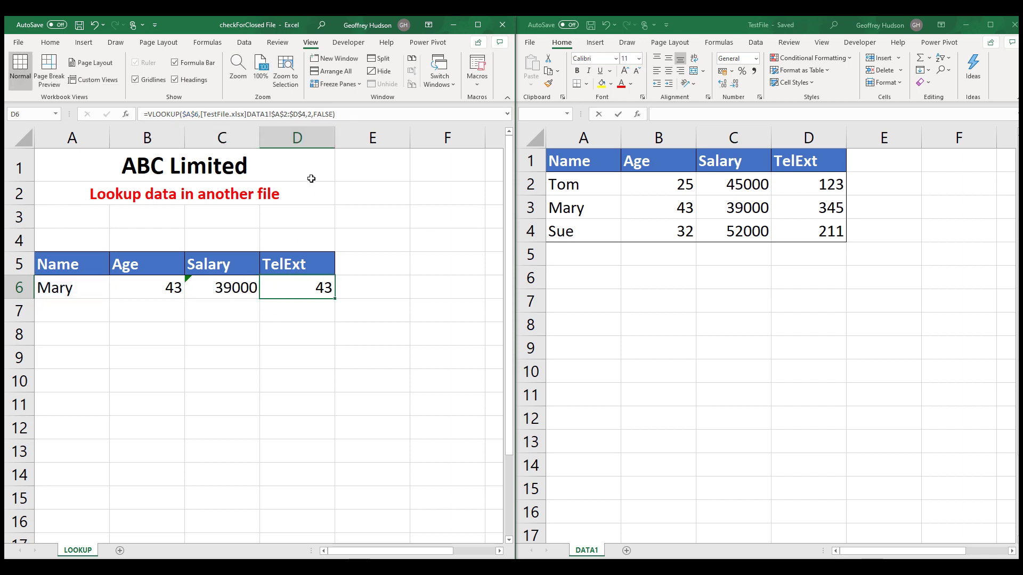
pyautogui.doubleClick(310, 114)
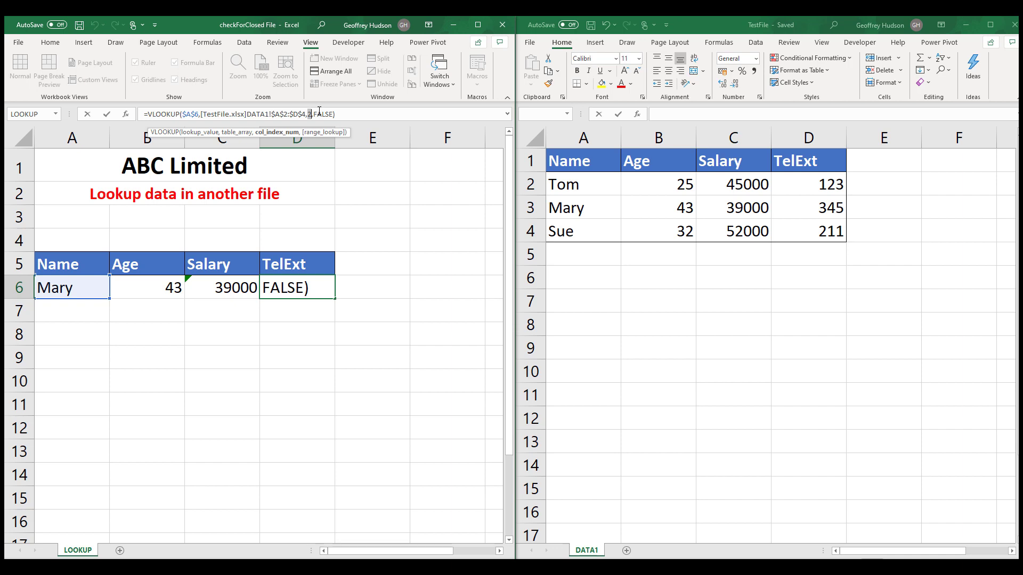
pyautogui.write('4')
pyautogui.press('Return')
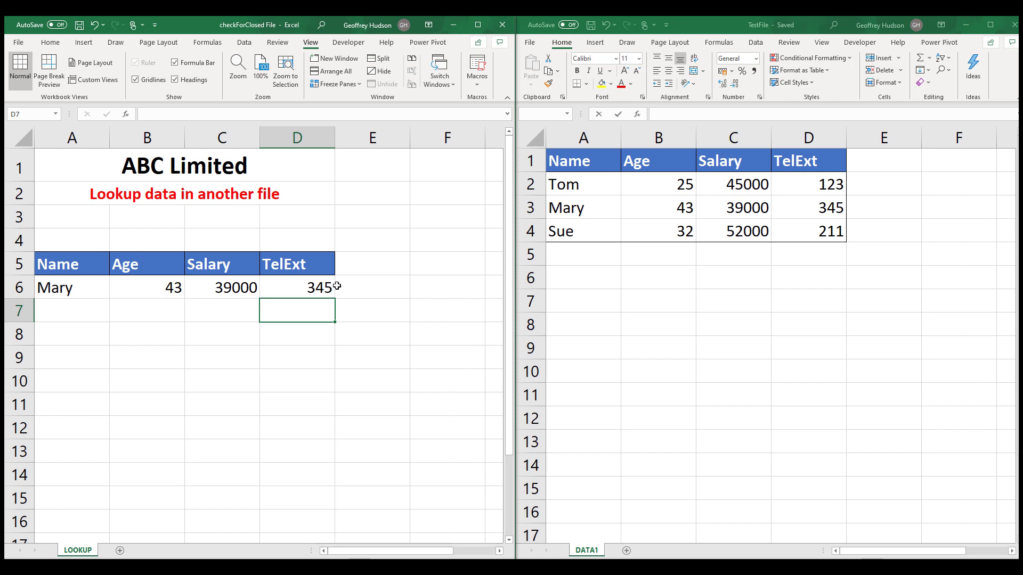
pyautogui.click(71, 290)
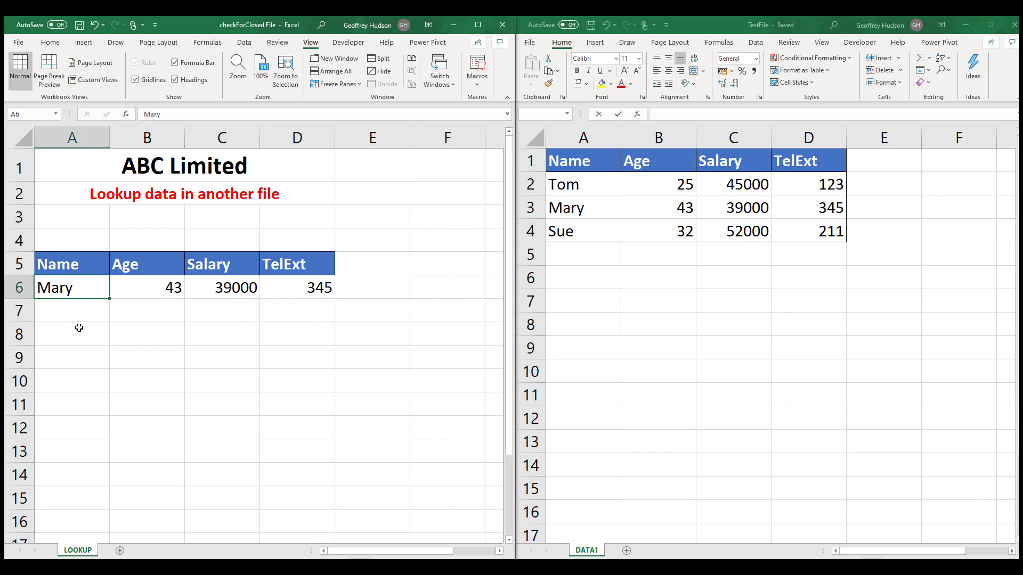
# Enter the third employee's name in A6, returning 32, 52000 and 211, then check B6's formula
pyautogui.write('Sue')
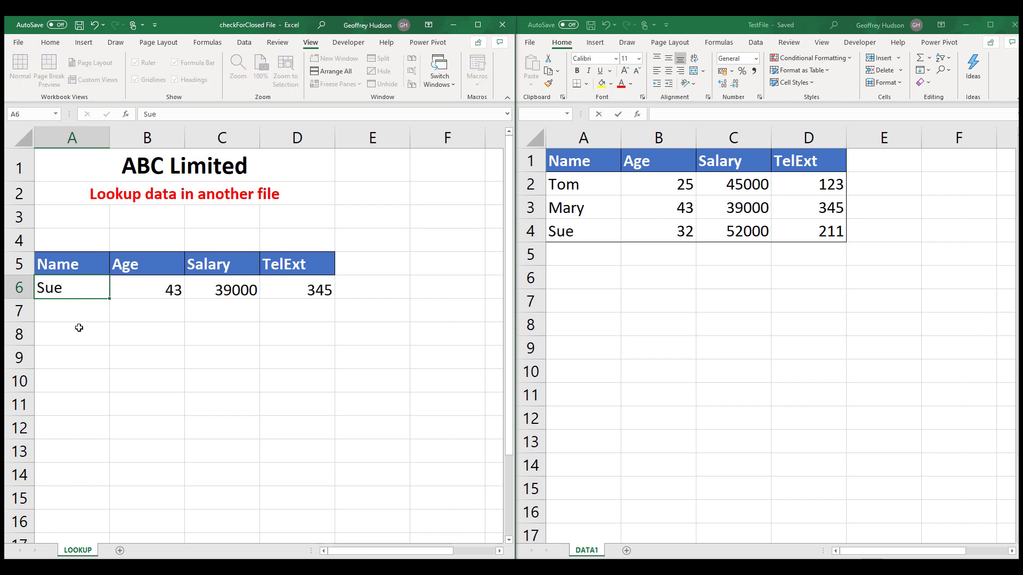
pyautogui.press('Return')
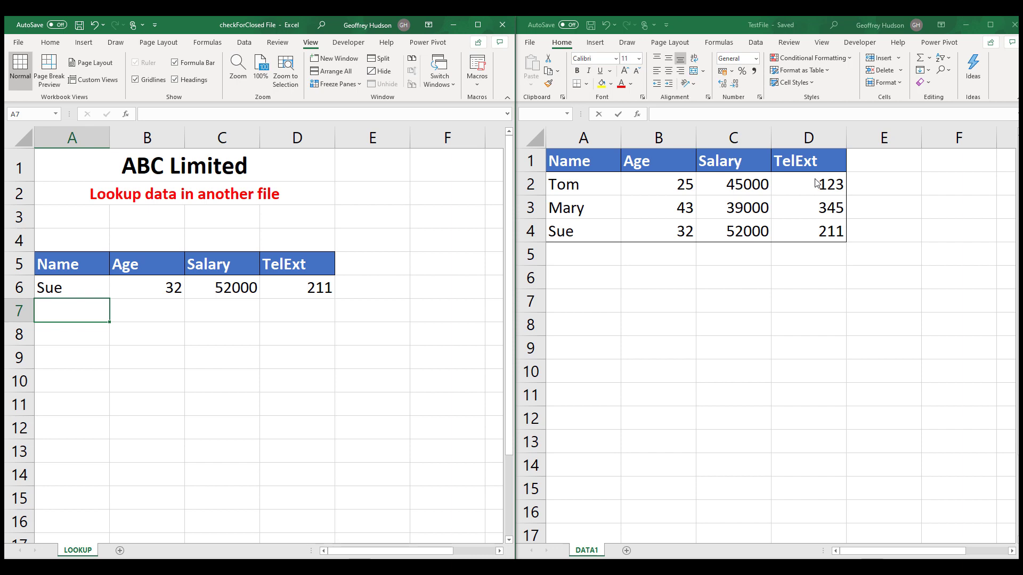
pyautogui.click(160, 290)
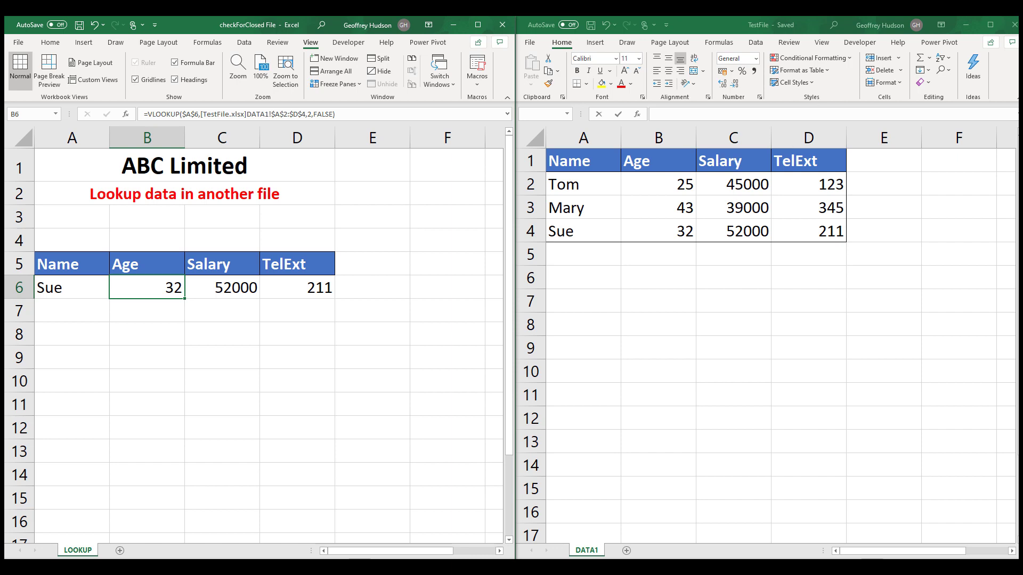
# Close TestFile, enter another name in A6, and verify B6 returns 25 via the full-path reference
pyautogui.click(1015, 25)
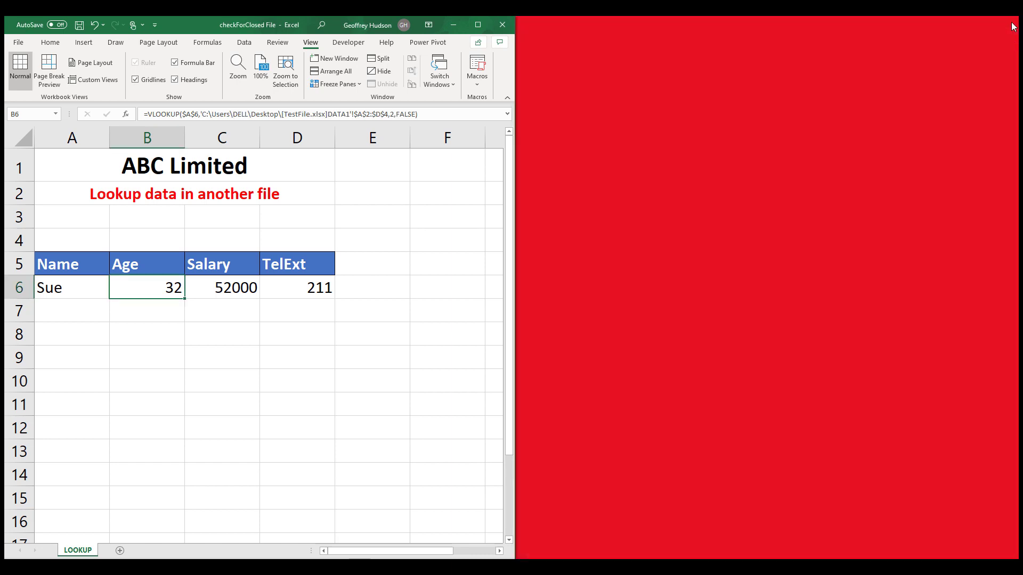
pyautogui.click(58, 289)
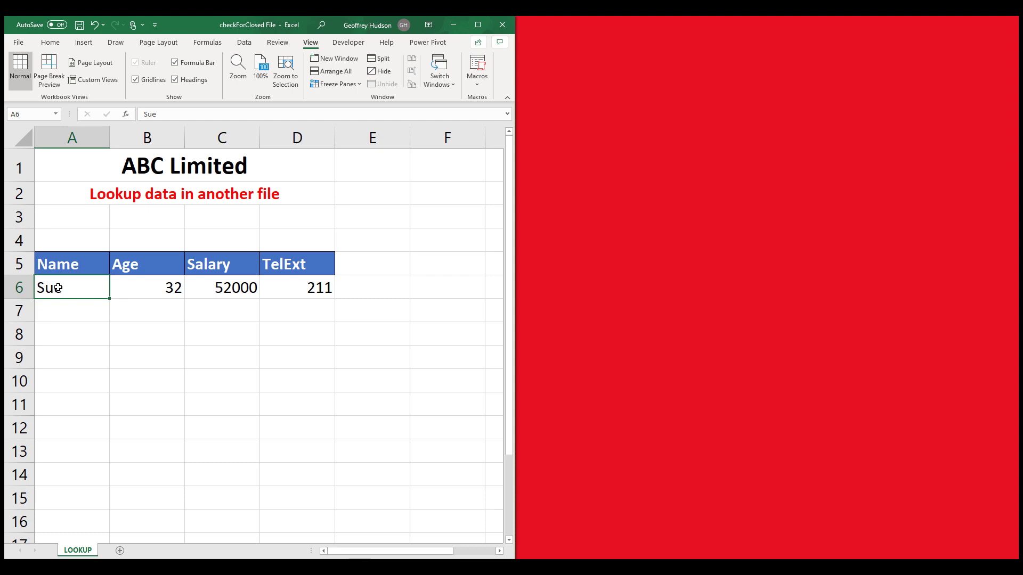
pyautogui.write('Tom')
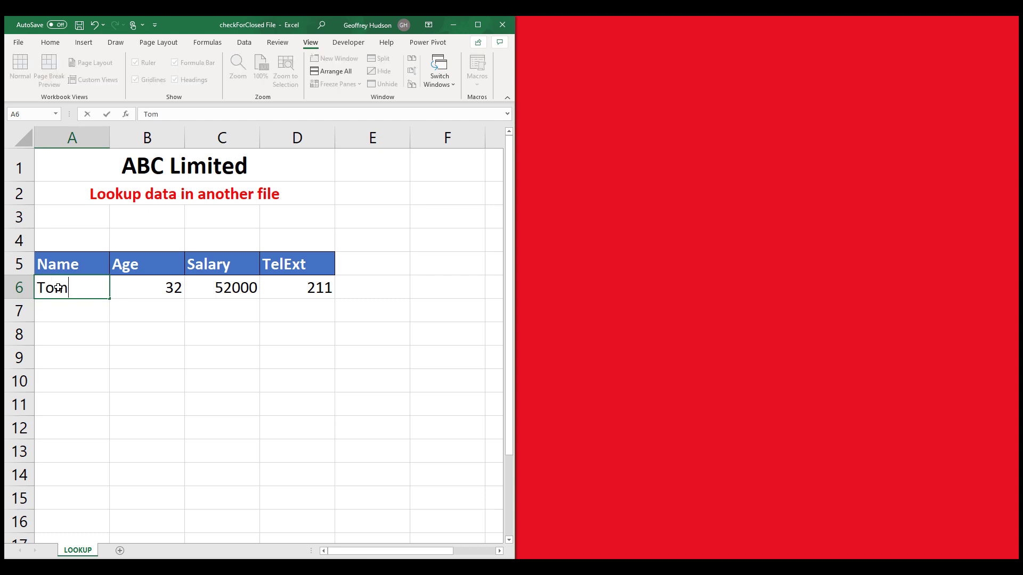
pyautogui.press('Return')
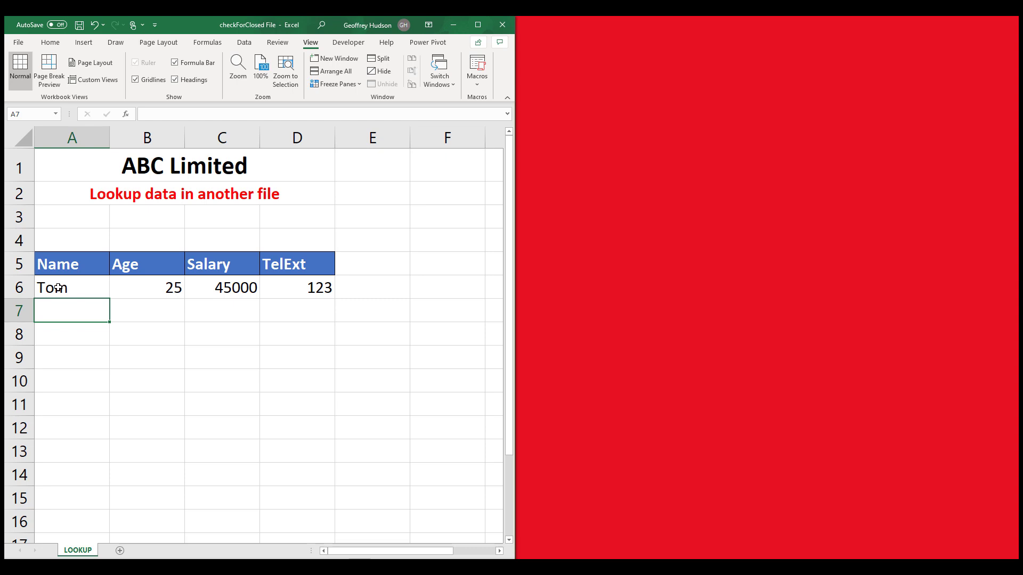
pyautogui.click(152, 288)
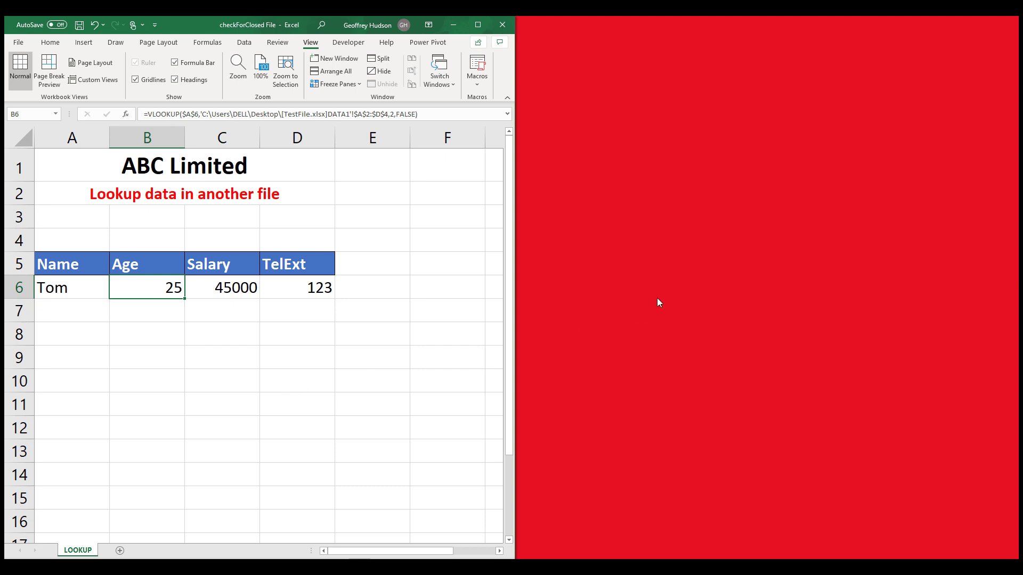
# Reopen TestFile and tile vertically, with the LOOKUP sheet left and TestFile right
pyautogui.click(16, 43)
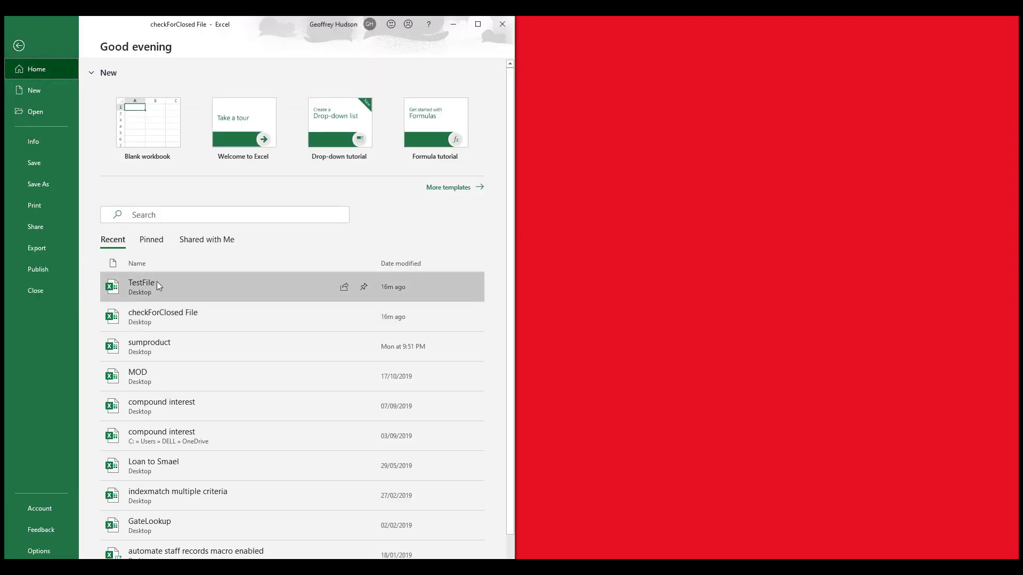
pyautogui.press('Escape')
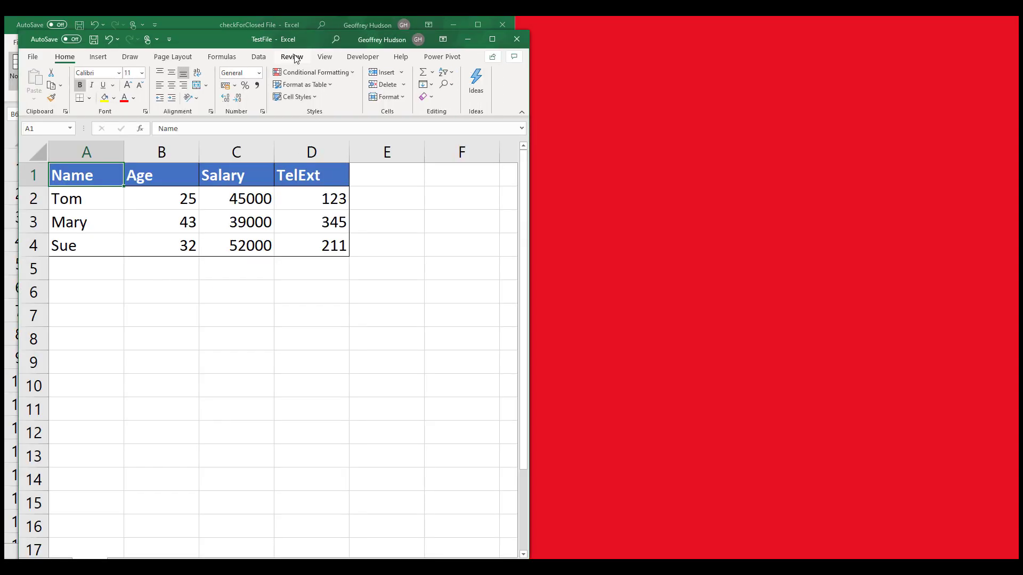
pyautogui.click(326, 57)
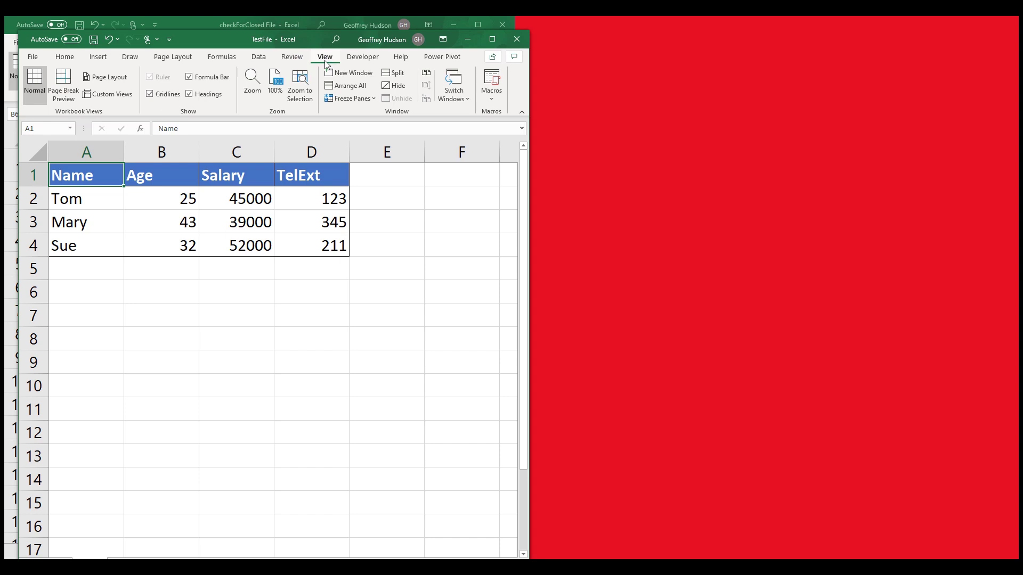
pyautogui.click(348, 85)
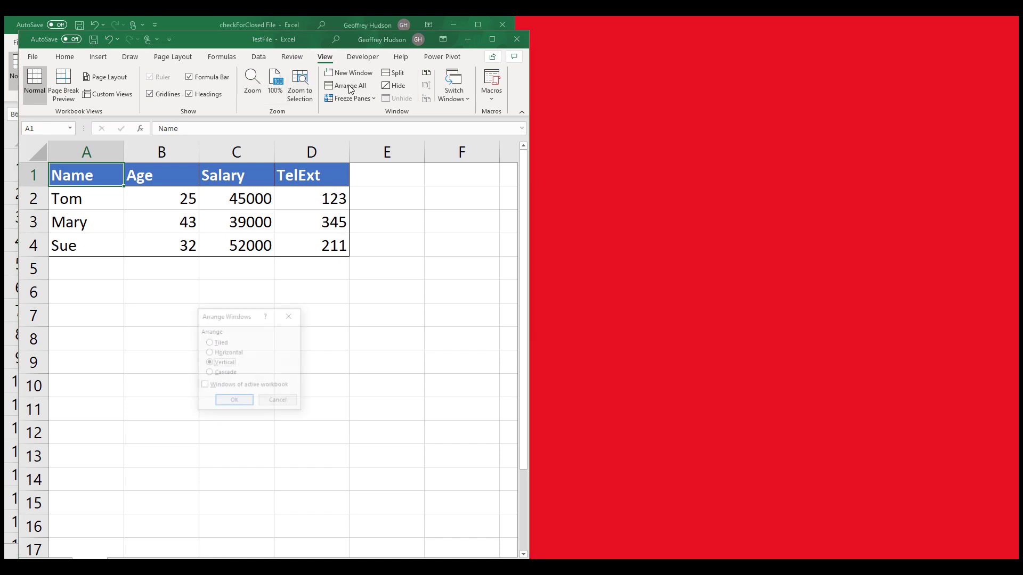
pyautogui.click(235, 401)
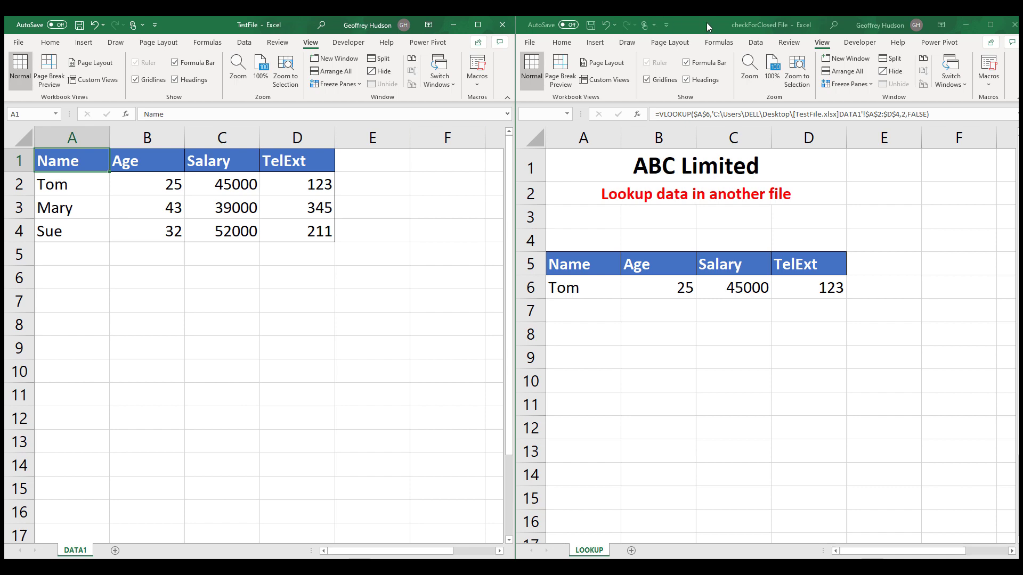
pyautogui.moveTo(707, 22); pyautogui.dragTo(86, 78)
pyautogui.moveTo(191, 26); pyautogui.dragTo(738, 28)
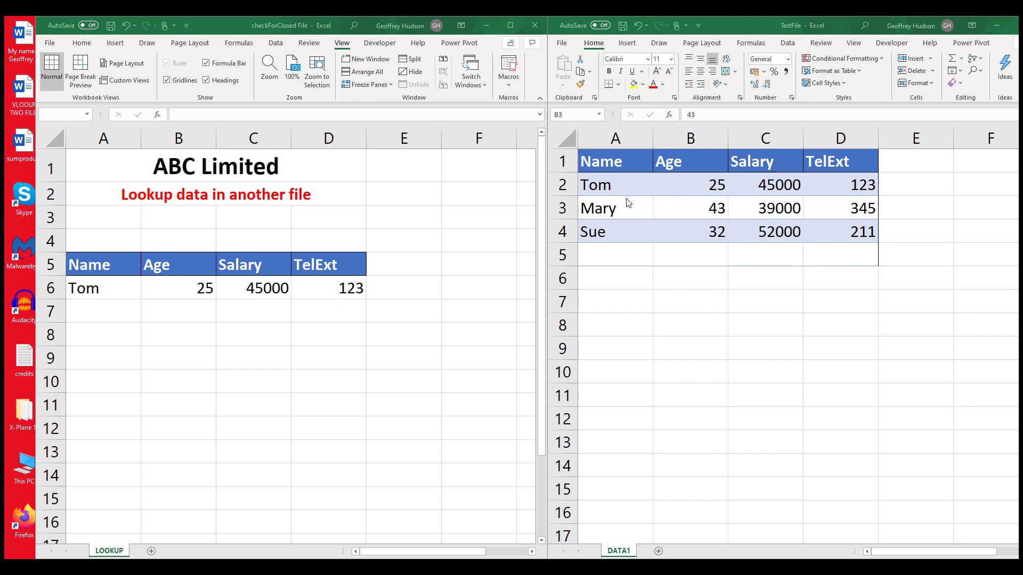
# Add a new employee's name and age 45 in TestFile row 5, and look that name up in A6
pyautogui.click(615, 254)
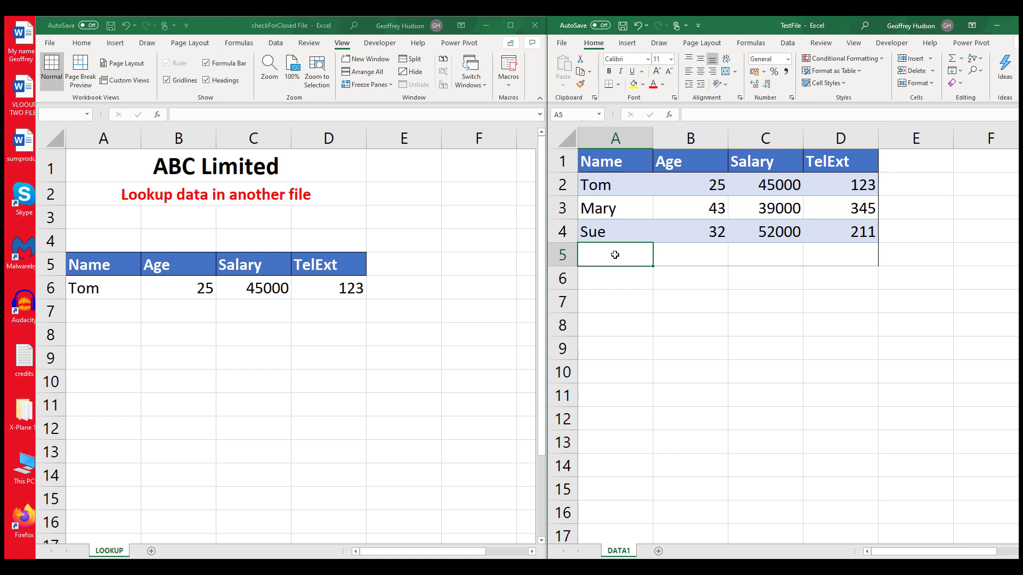
pyautogui.write('Bill')
pyautogui.click(688, 256)
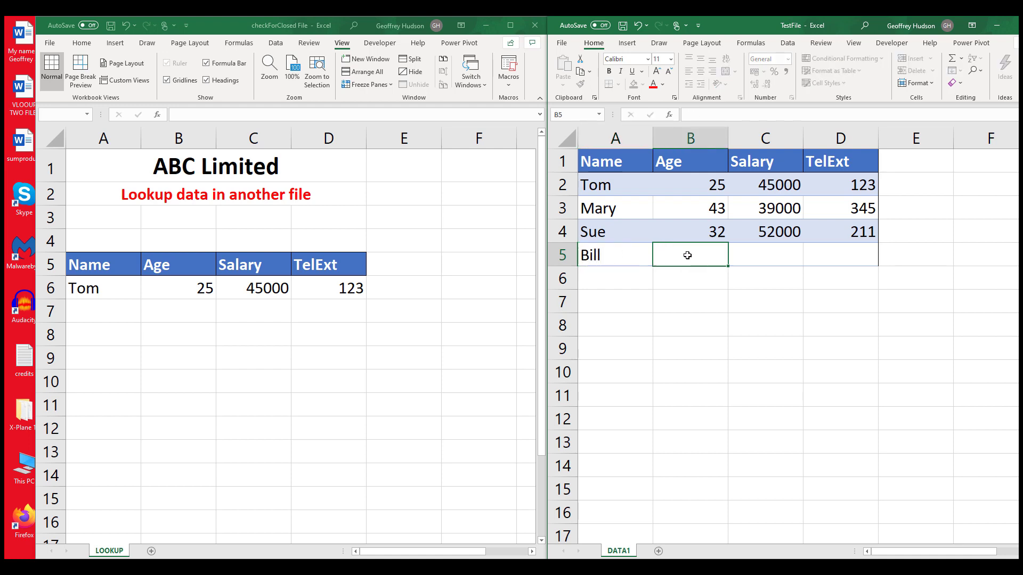
pyautogui.write('45')
pyautogui.press('Return')
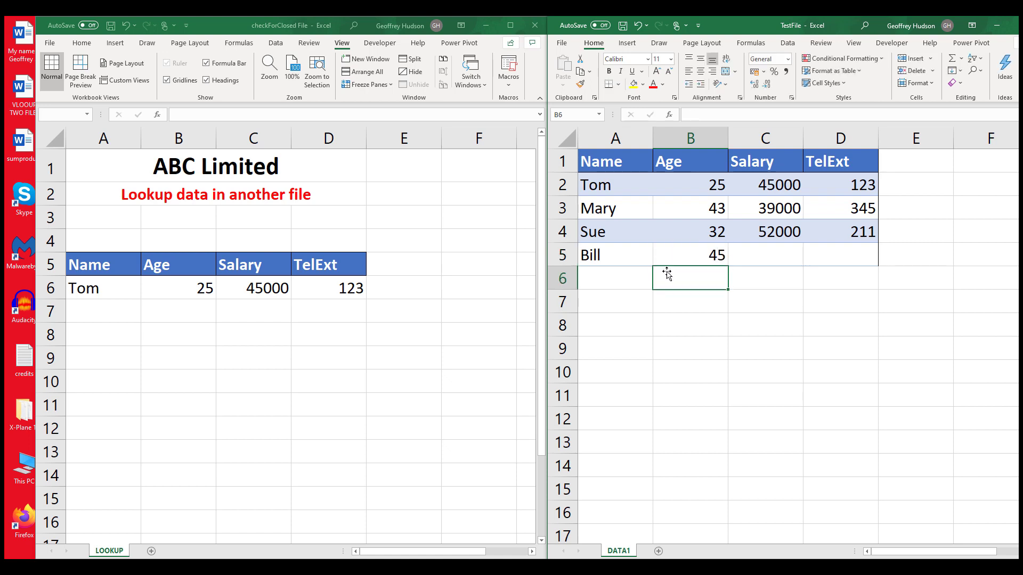
pyautogui.click(93, 288)
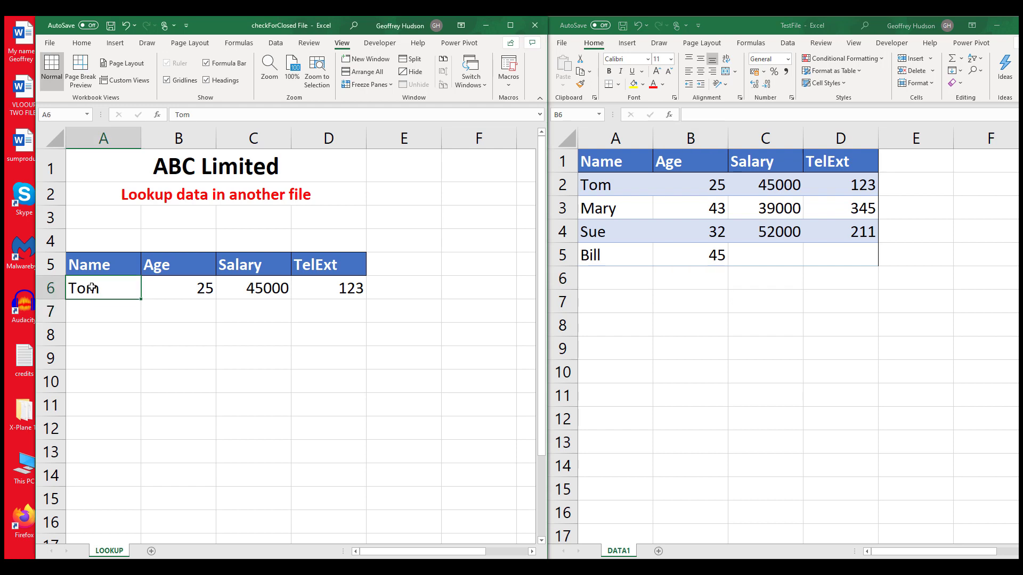
pyautogui.write('Bill')
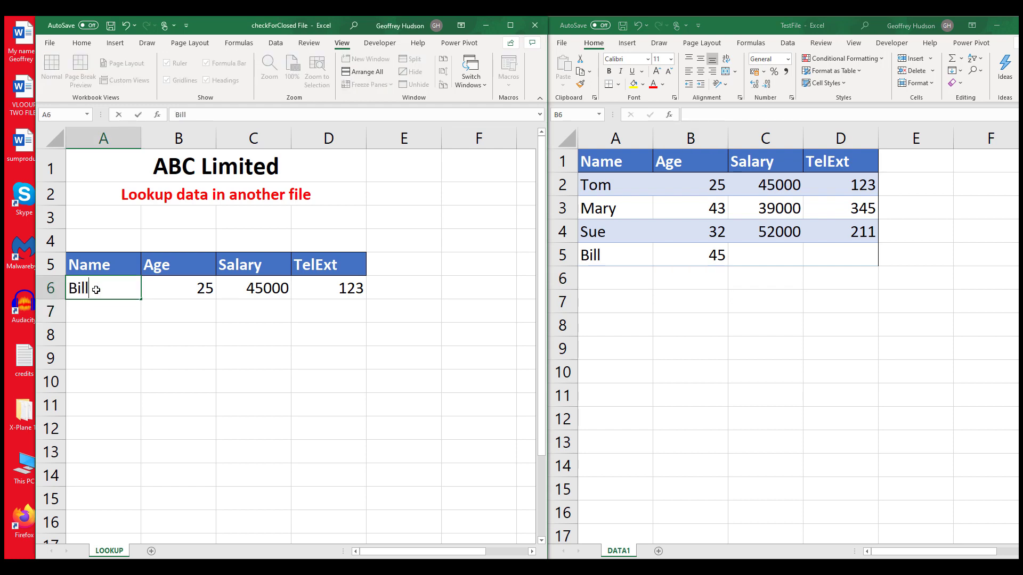
pyautogui.press('Return')
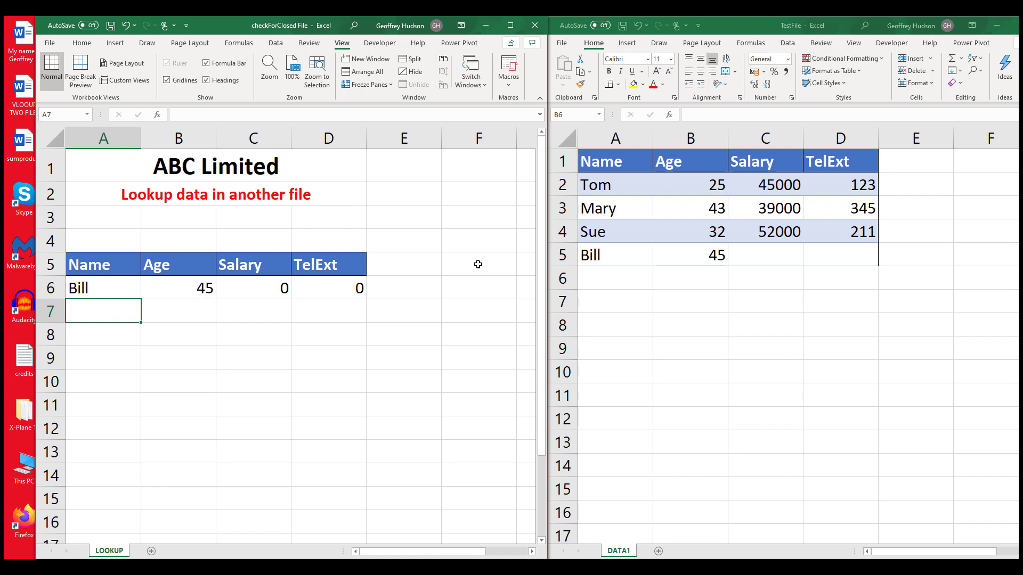
# Fill in the new row's Salary 56000 and TelExt 432 in TestFile
pyautogui.click(757, 245)
pyautogui.click(757, 246)
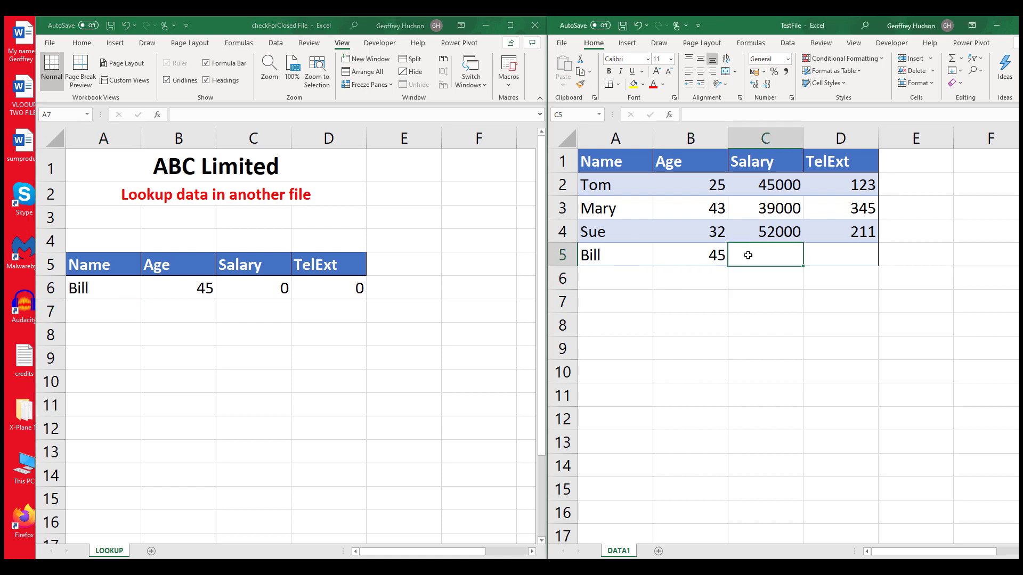
pyautogui.write('56000')
pyautogui.press('Return')
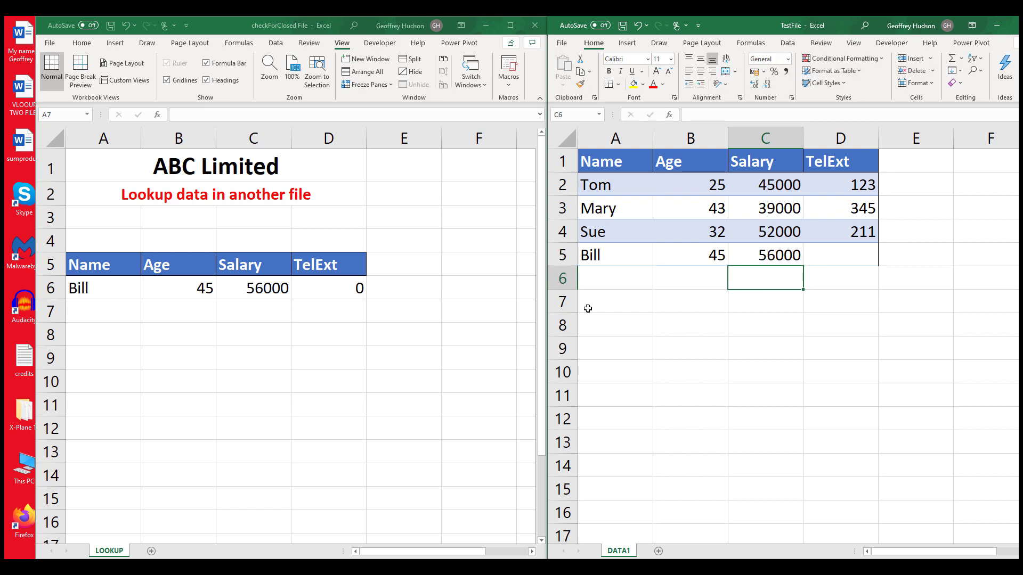
pyautogui.click(847, 263)
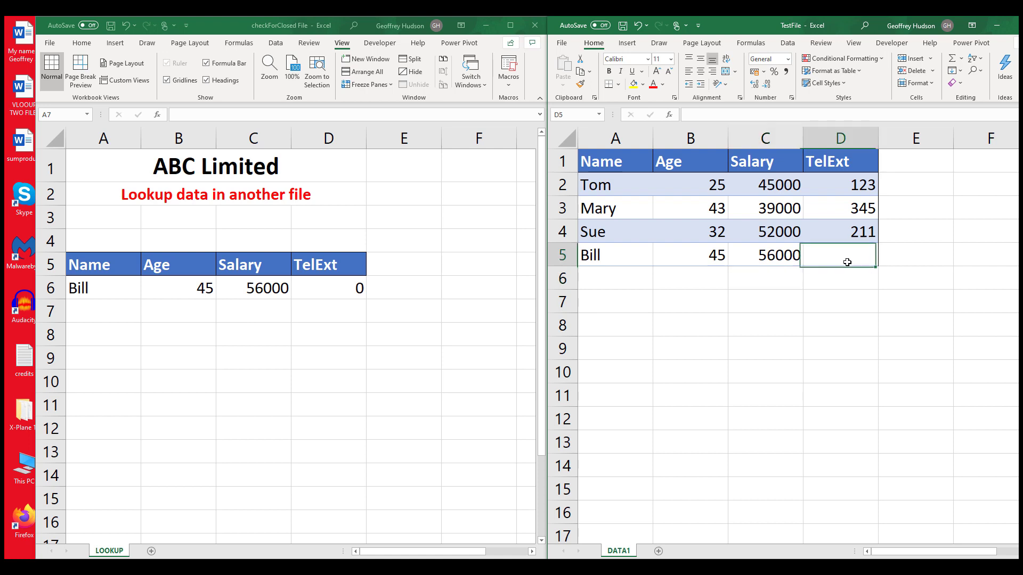
pyautogui.write('432')
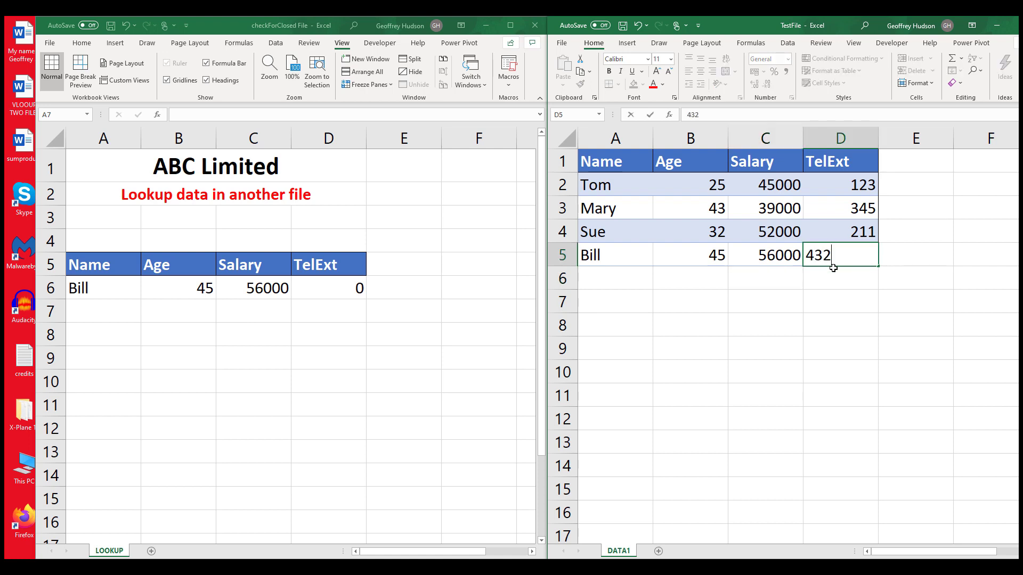
pyautogui.press('Return')
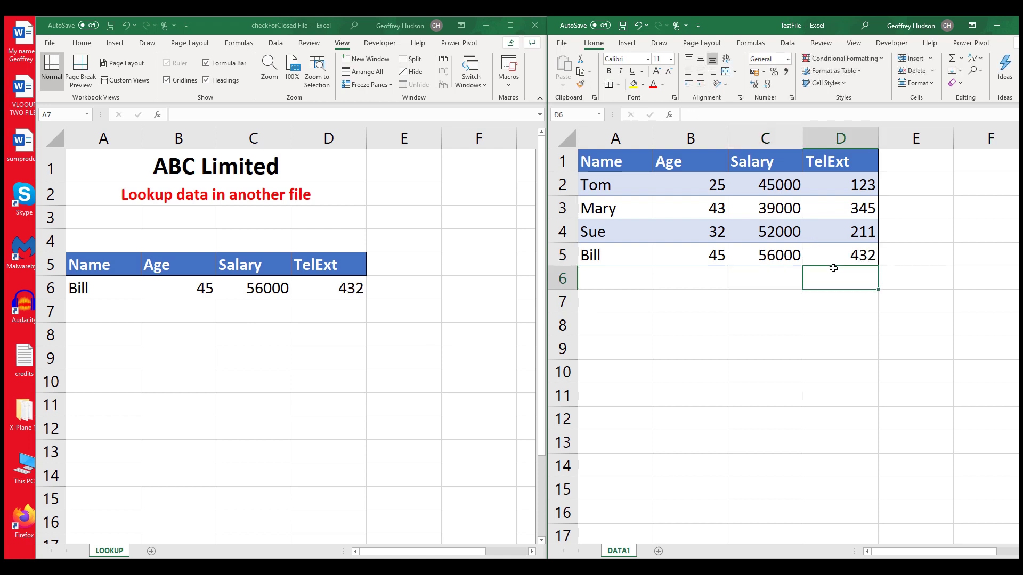